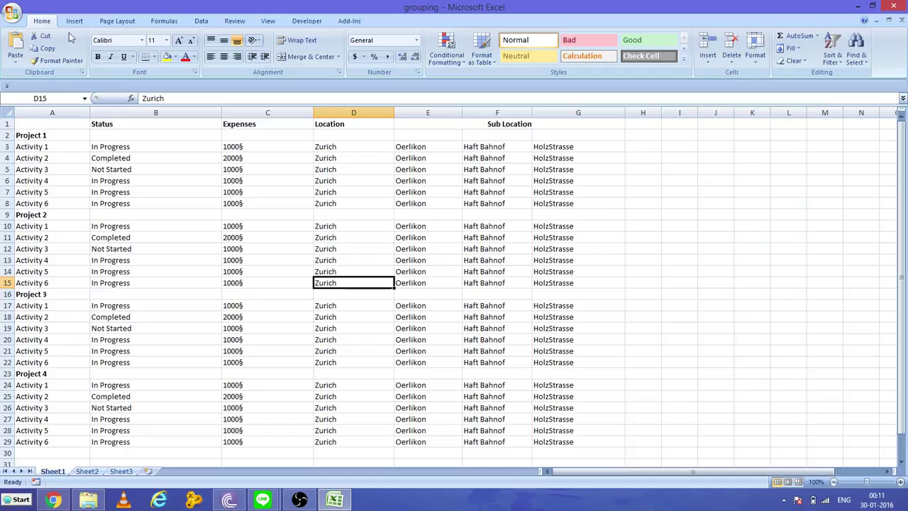
Step: Group the activity rows of Project 1 (rows 3 to 8) and Project 2 (rows 10 to 15) as separate outline groups
click(202, 21)
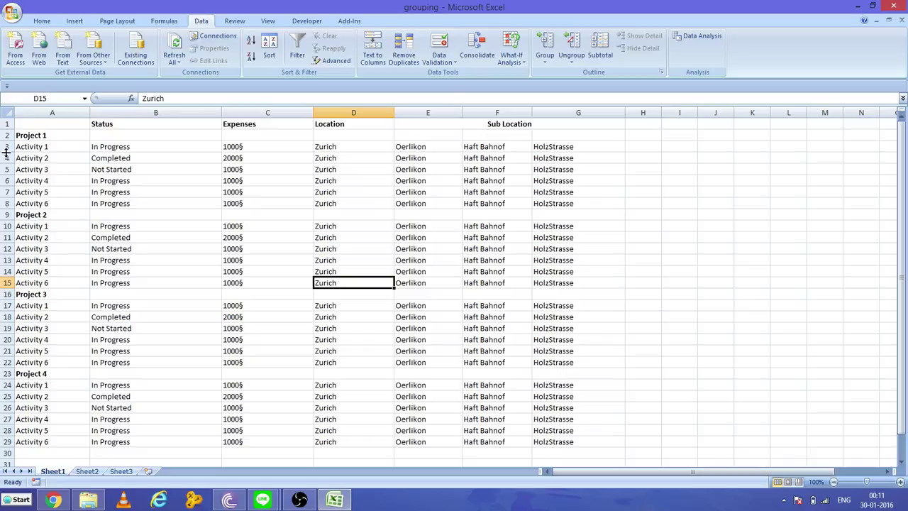
drag(6, 147, 7, 206)
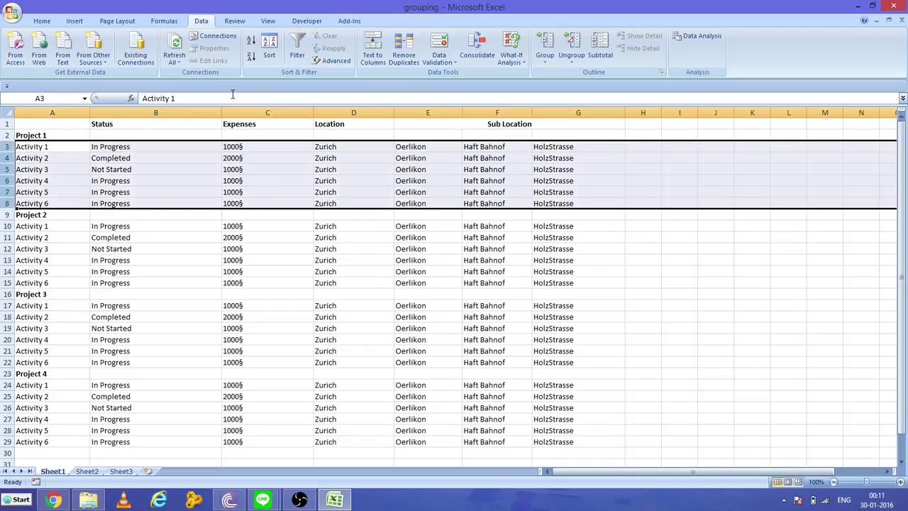
click(544, 49)
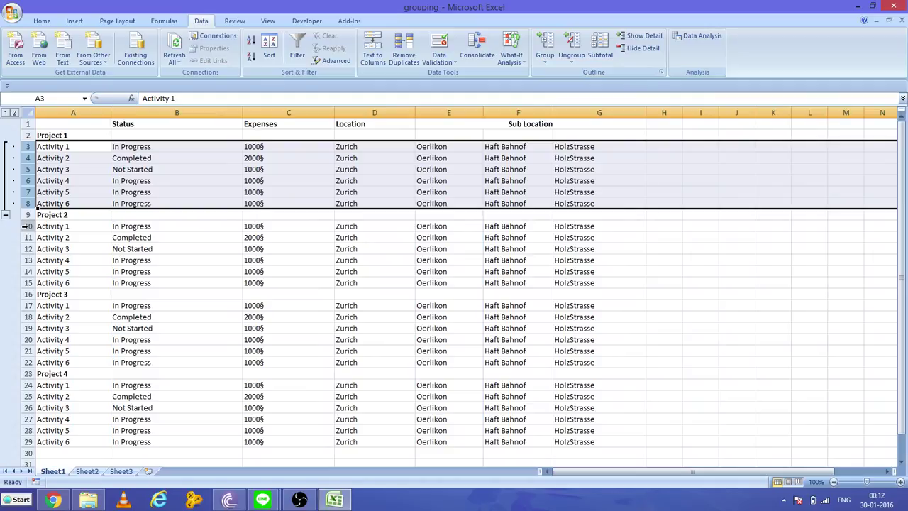
click(26, 225)
drag(26, 226, 28, 281)
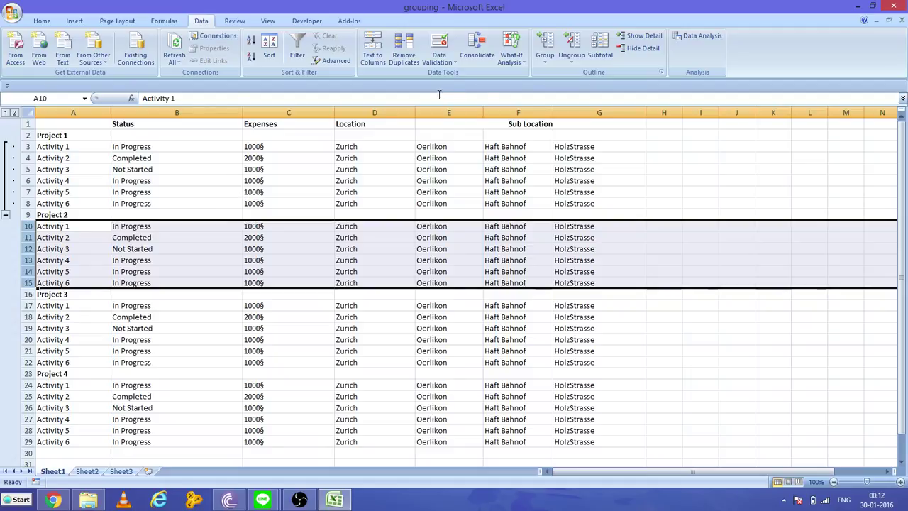
click(550, 44)
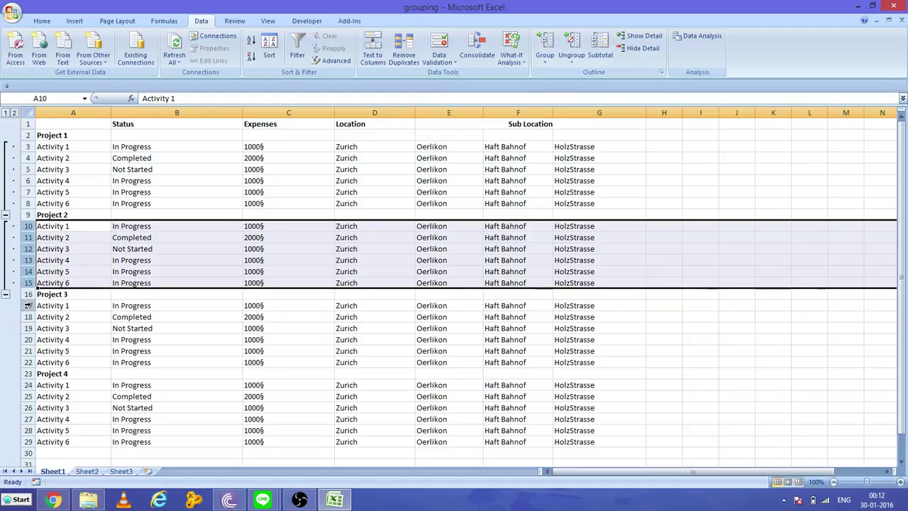
Step: Group the activity rows of Project 3 (rows 17 to 22) and Project 4 (rows 24 to 29) as separate outline groups
drag(27, 305, 28, 359)
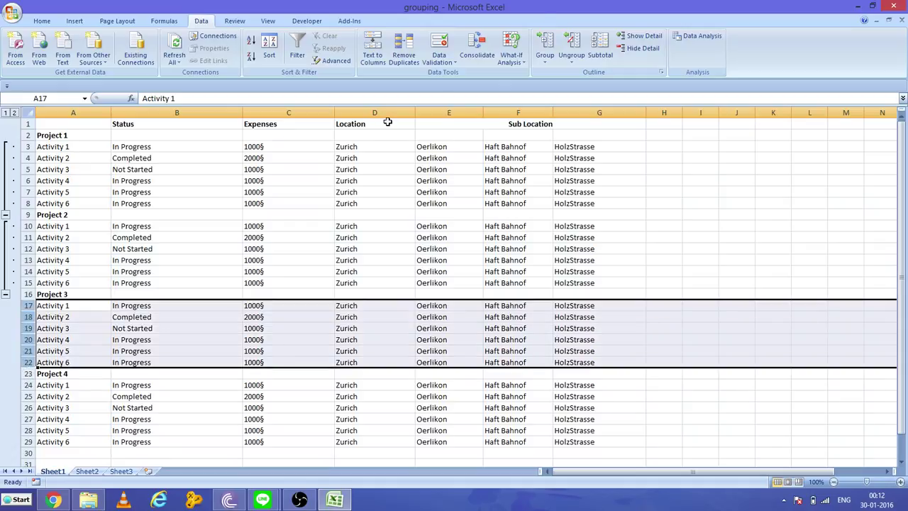
click(546, 44)
drag(27, 384, 26, 443)
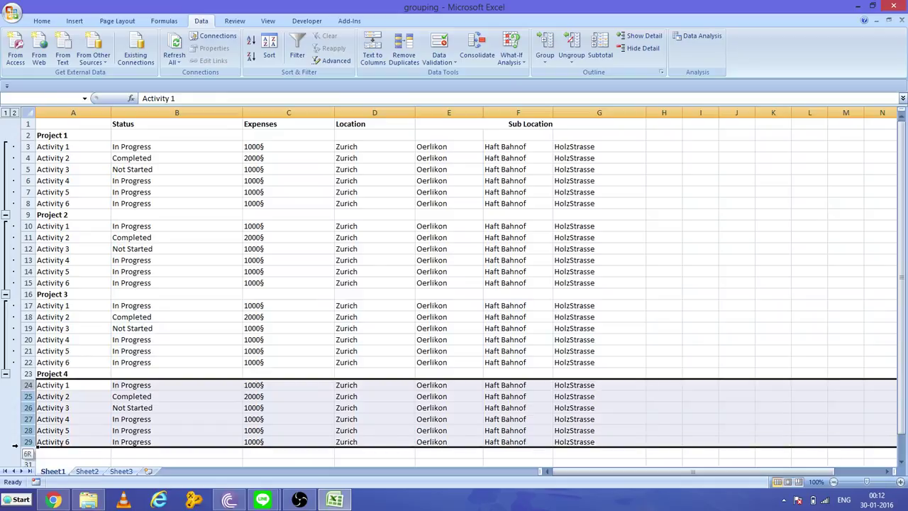
click(546, 45)
click(188, 295)
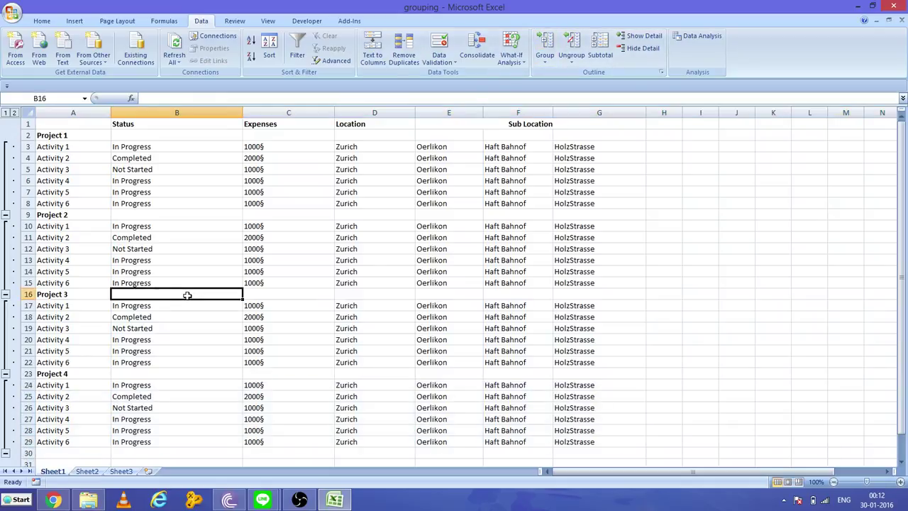
Step: Collapse the row groups of all four projects one by one, leaving only the project headings
click(5, 215)
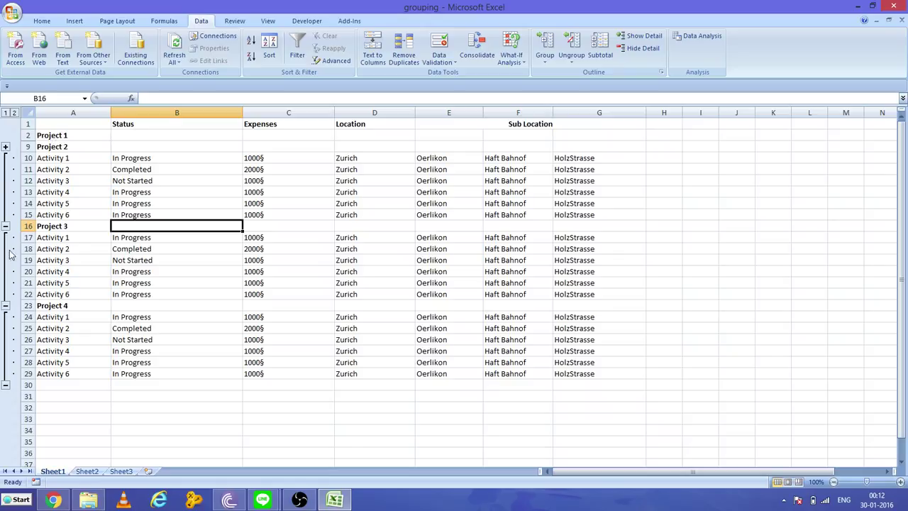
click(5, 226)
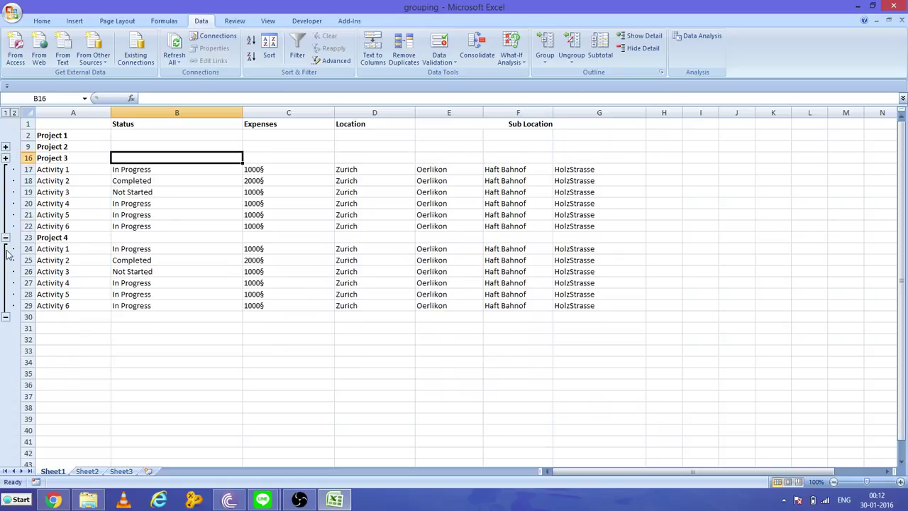
click(6, 238)
click(5, 249)
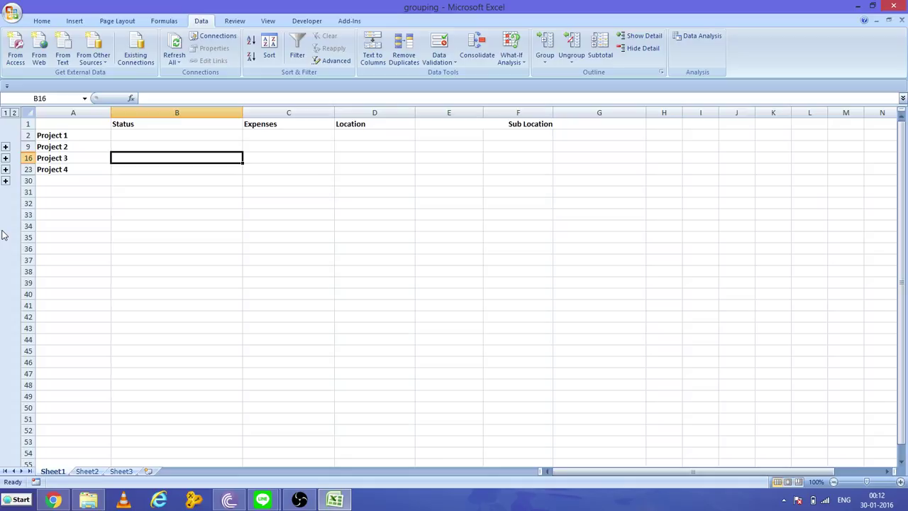
Step: Try expanding and collapsing individual project groups, leaving Projects 1, 2 and 3 expanded and Project 4 collapsed
click(5, 147)
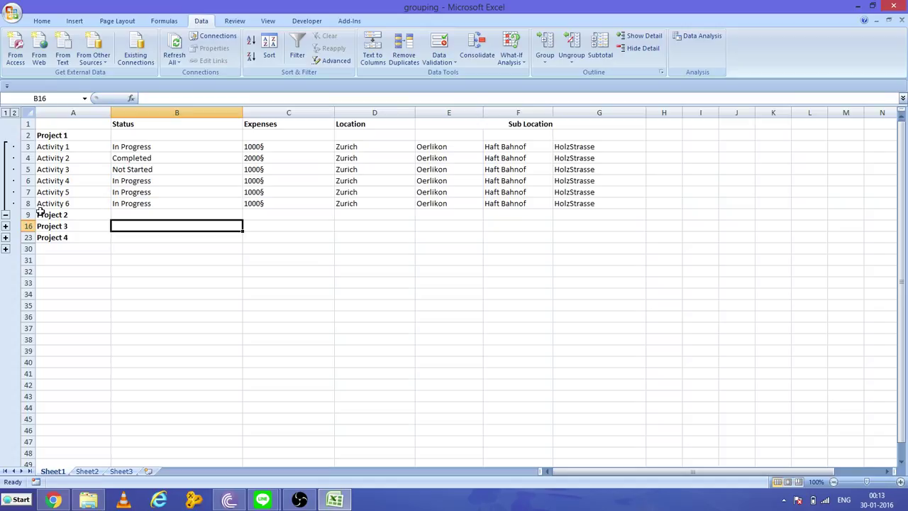
click(6, 217)
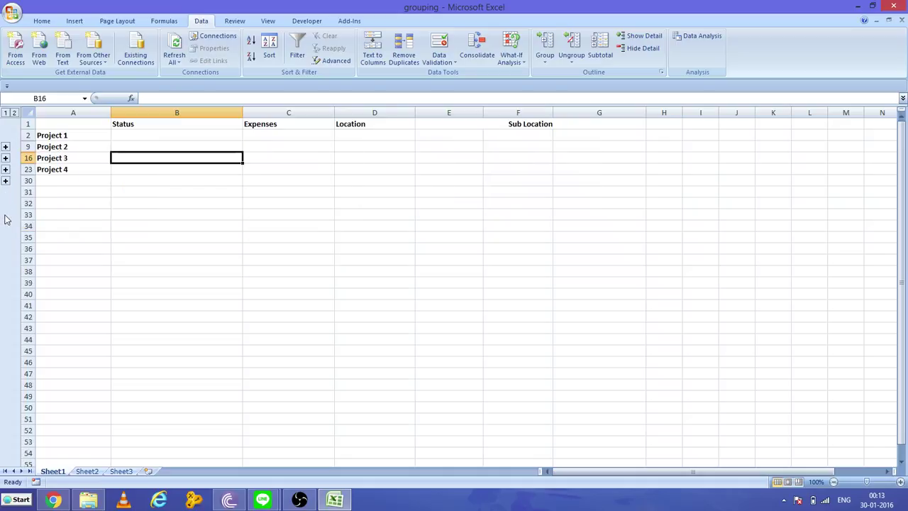
click(5, 158)
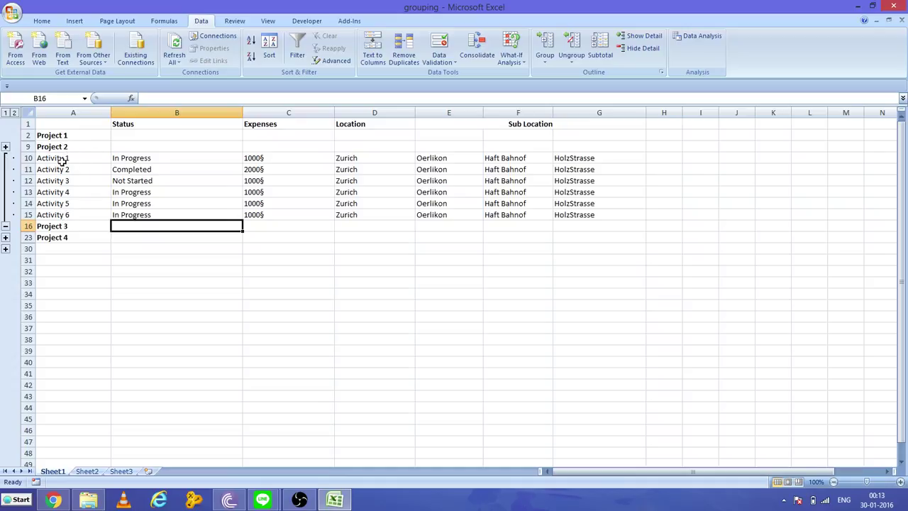
click(5, 238)
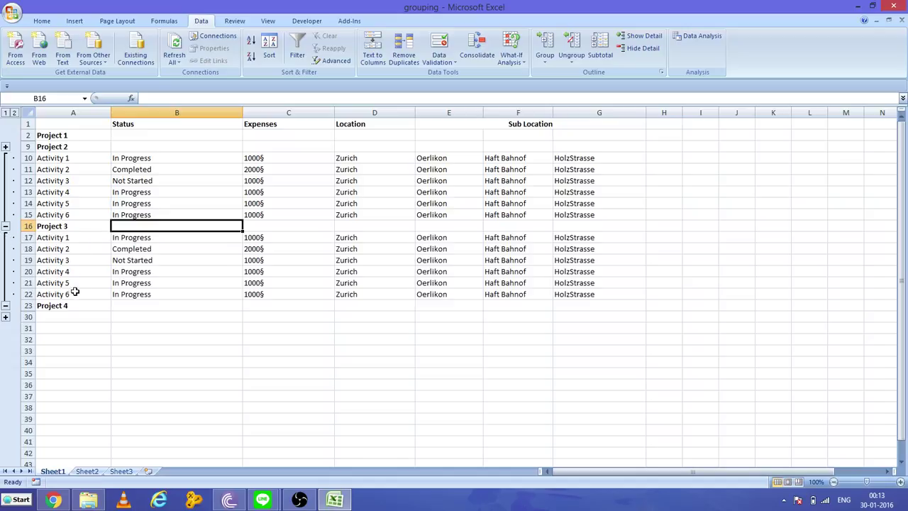
click(5, 225)
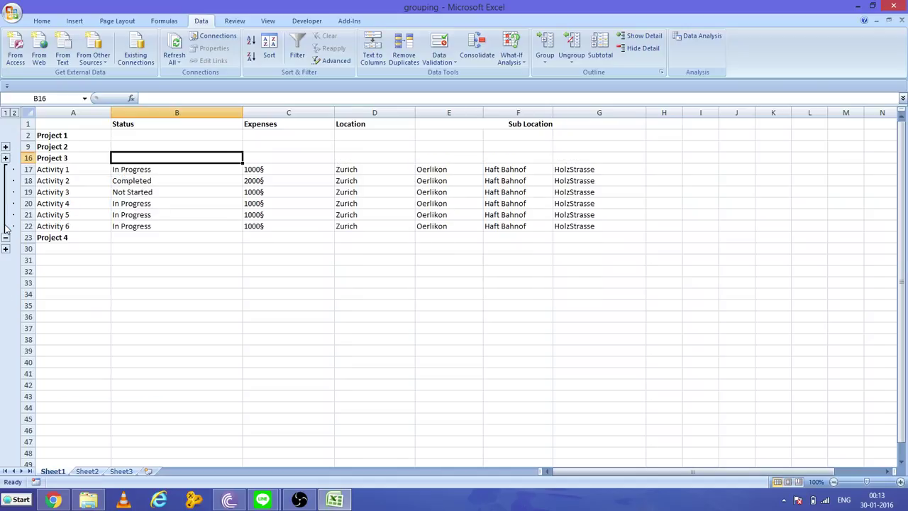
click(6, 158)
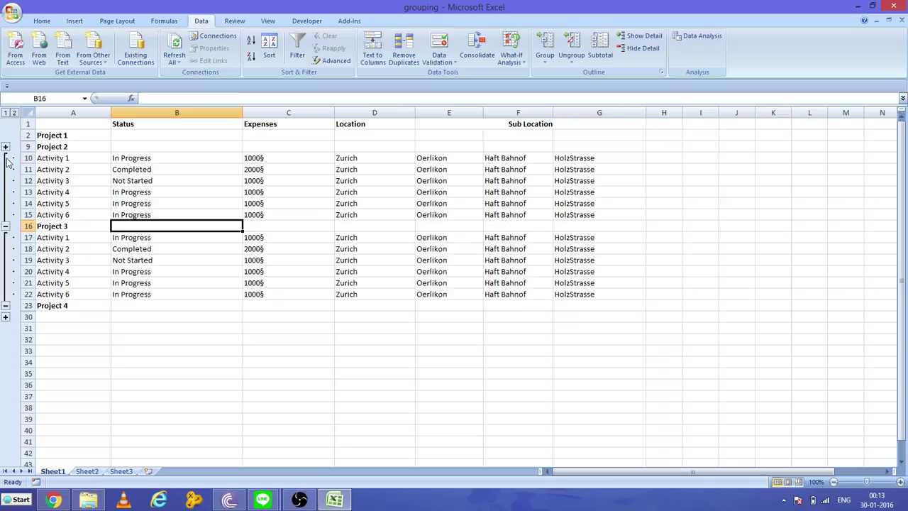
click(5, 147)
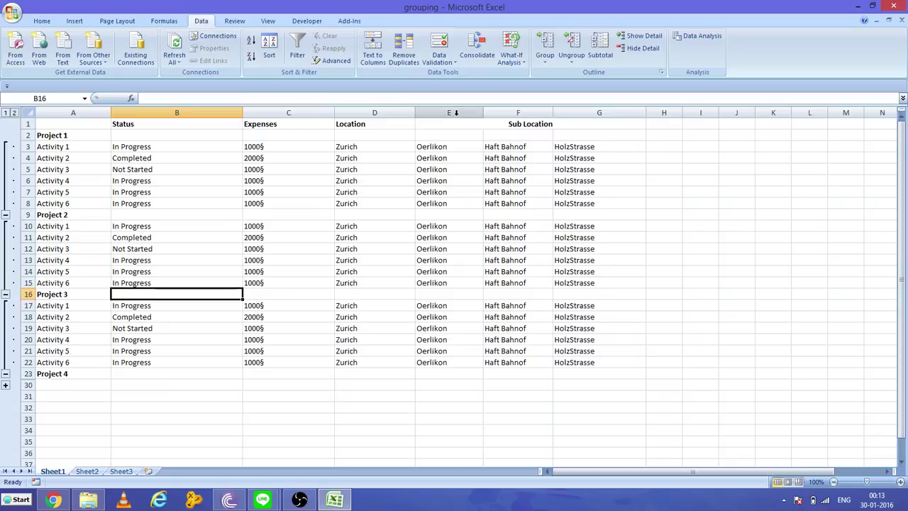
Step: Group the Sub Location columns E to G, then toggle the group and leave it collapsed
drag(456, 113, 567, 110)
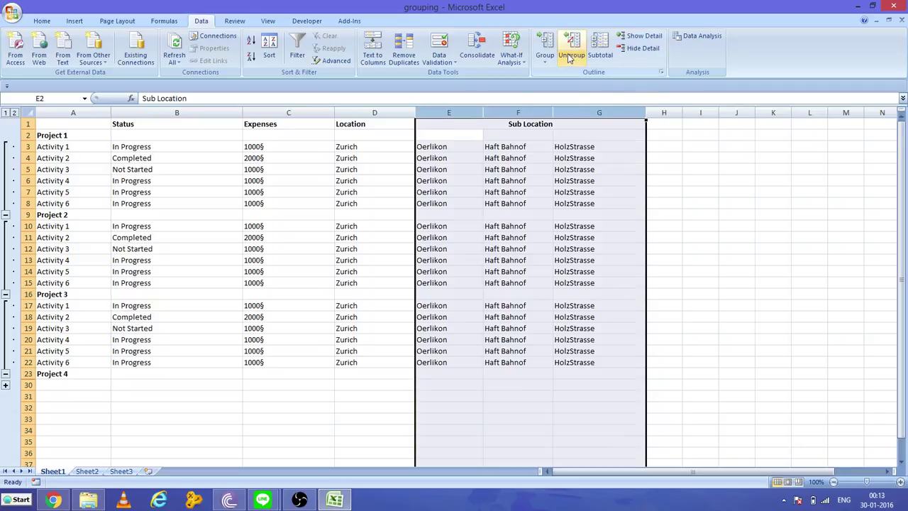
click(546, 44)
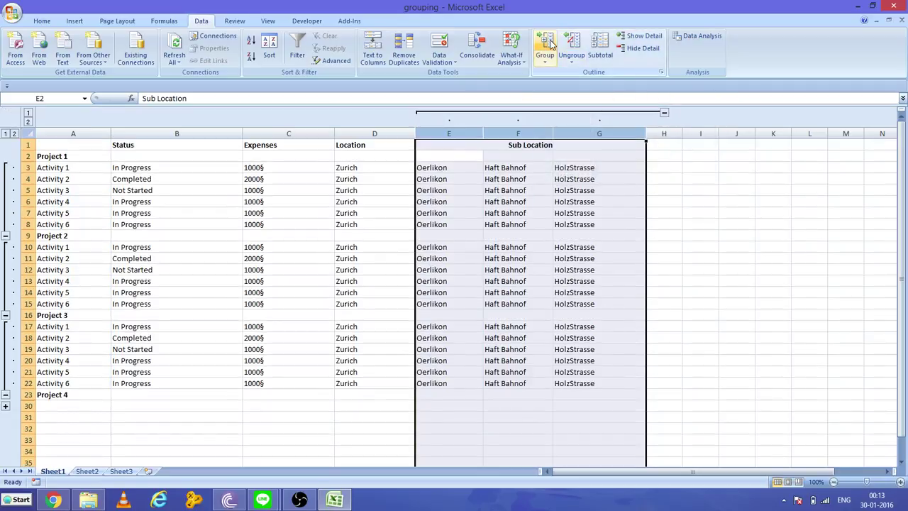
click(664, 113)
click(464, 177)
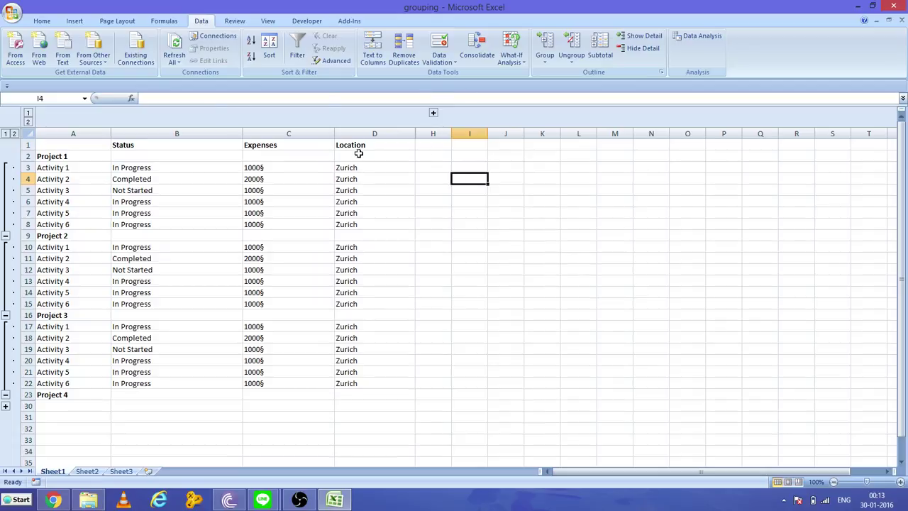
click(434, 113)
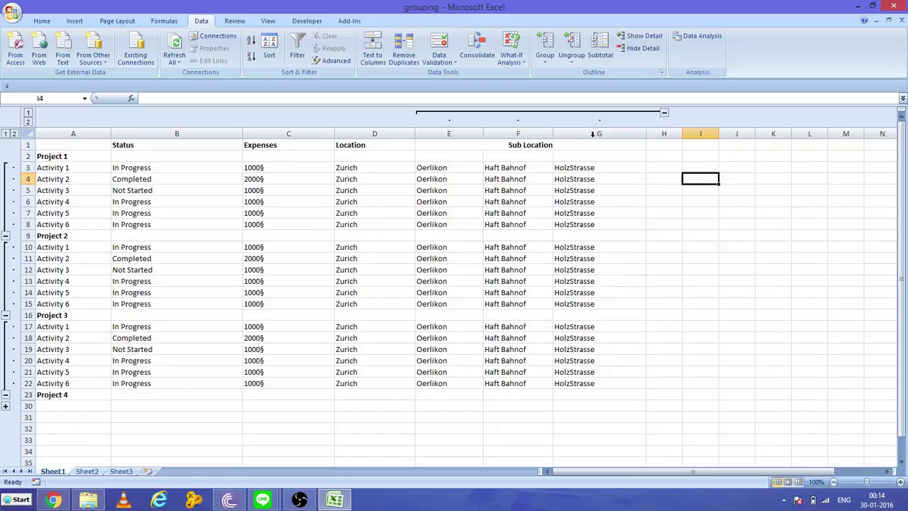
click(665, 113)
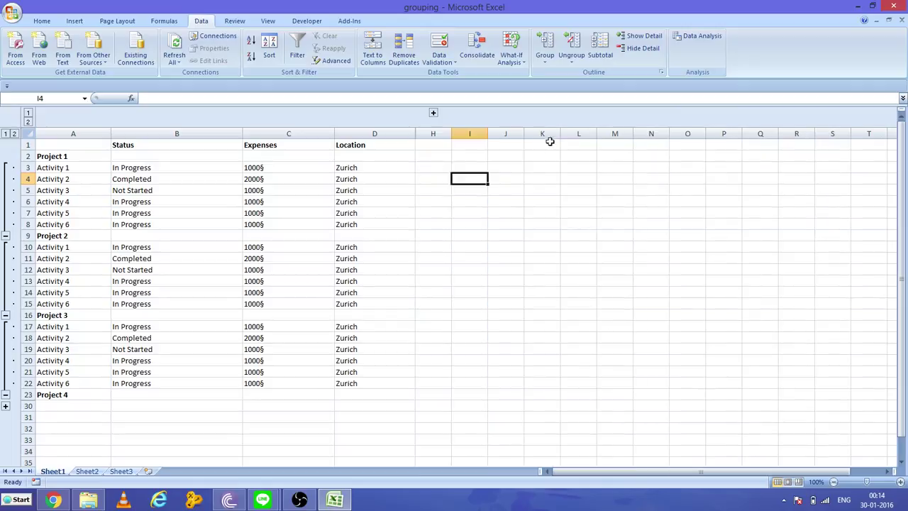
Step: Collapse the Project 2 and Project 3 activity rows and expand the grouped Sub Location columns E to G
click(5, 315)
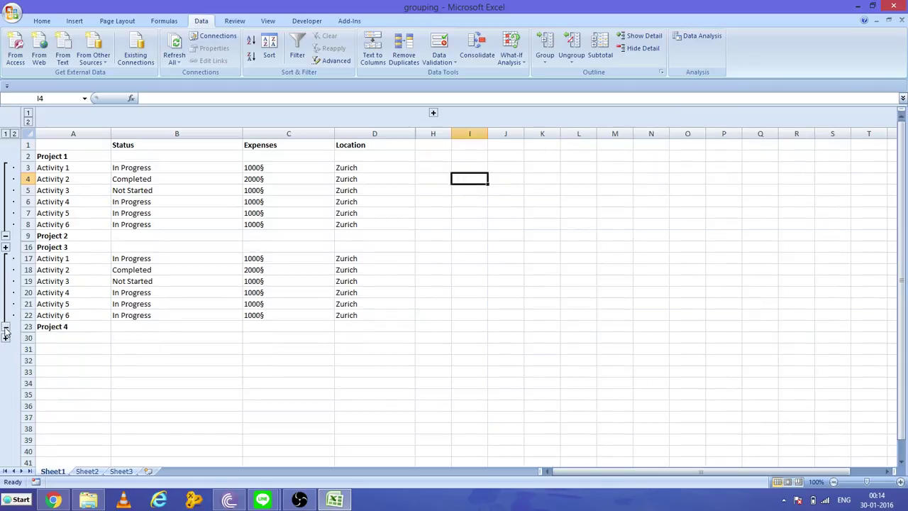
click(5, 327)
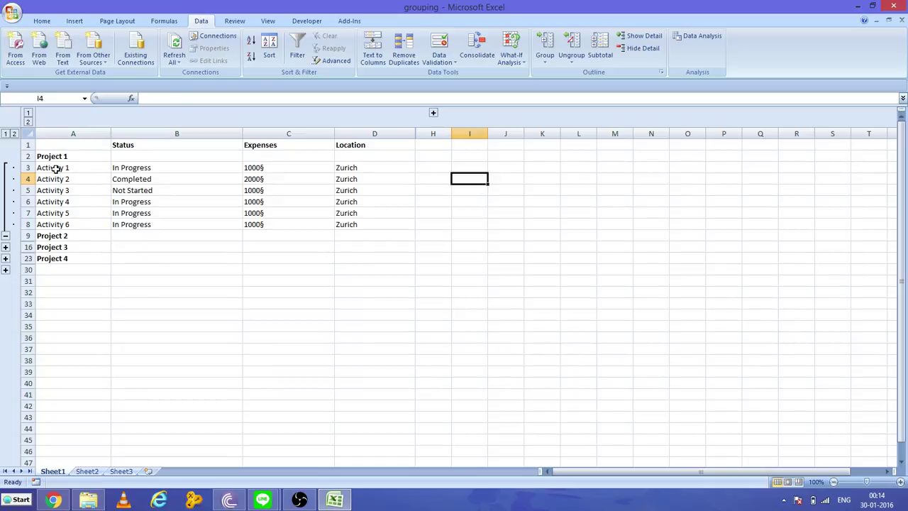
drag(56, 171, 360, 222)
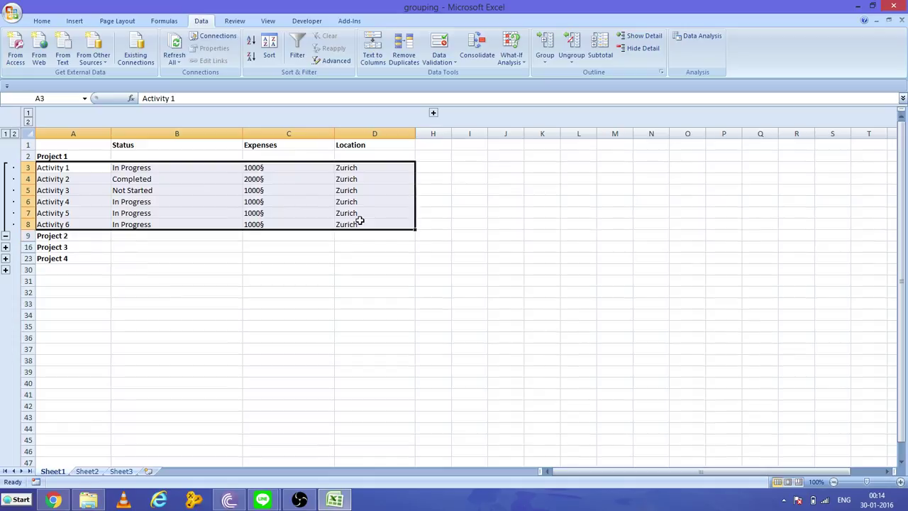
click(434, 114)
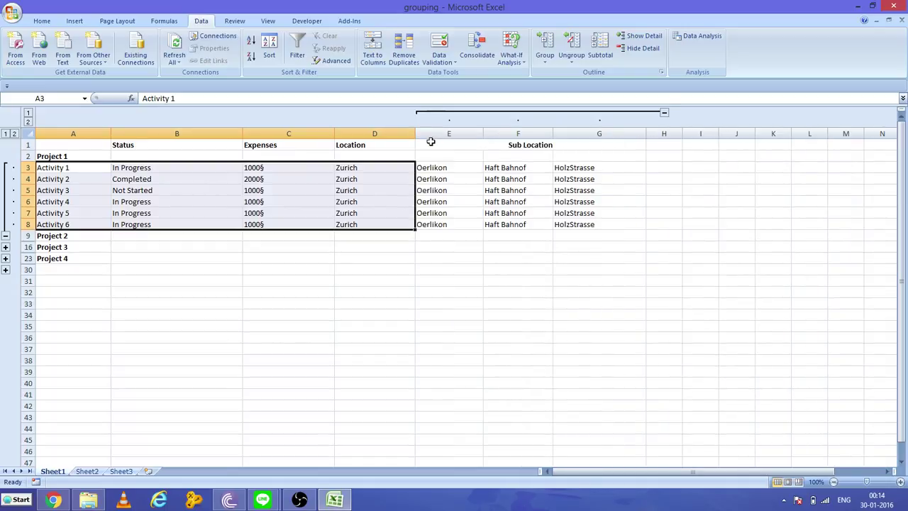
click(358, 301)
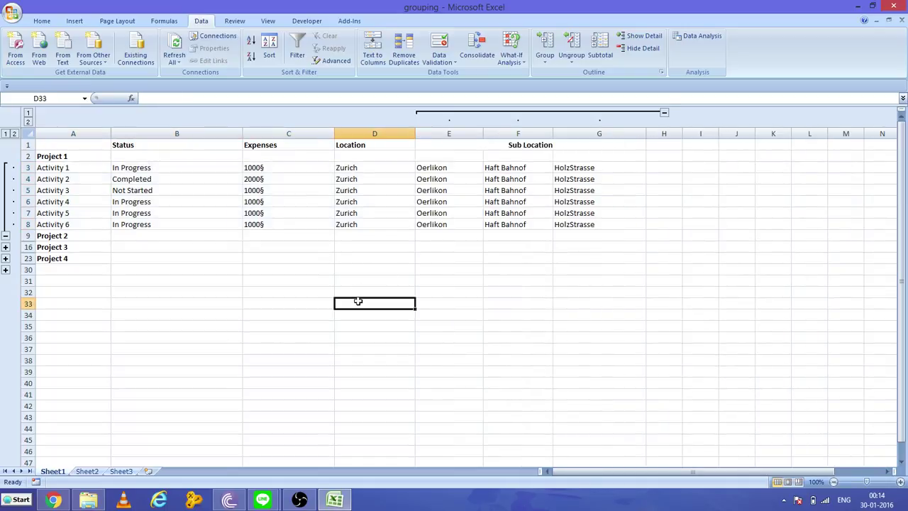